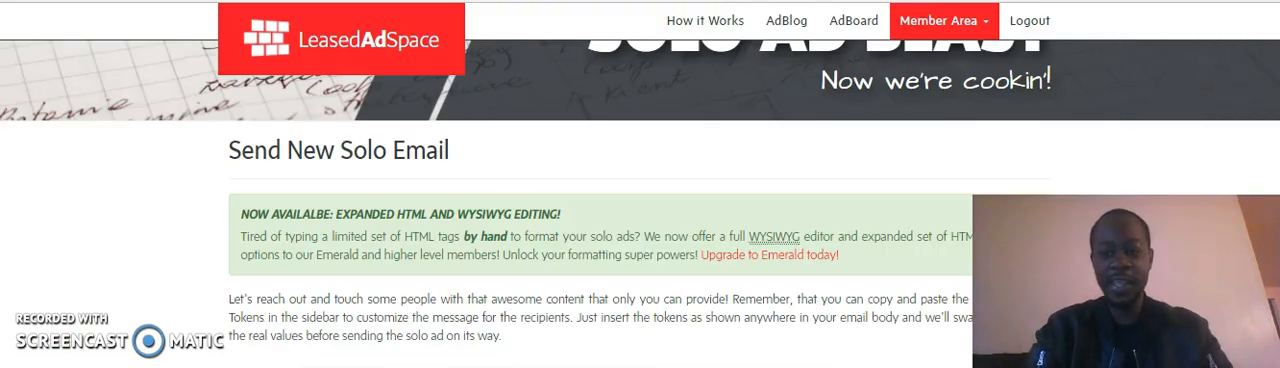
scroll(600, 250, "down", 5)
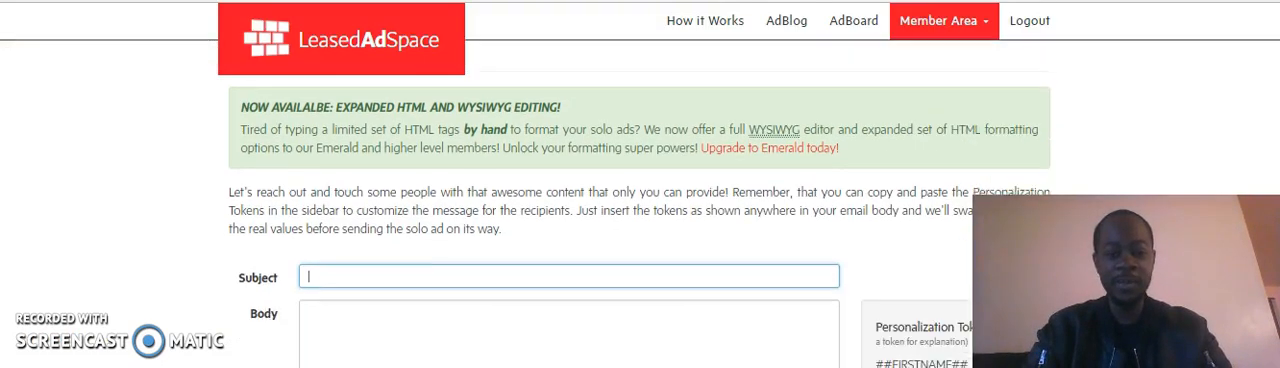
scroll(600, 250, "down", 3)
scroll(600, 250, "up", 3)
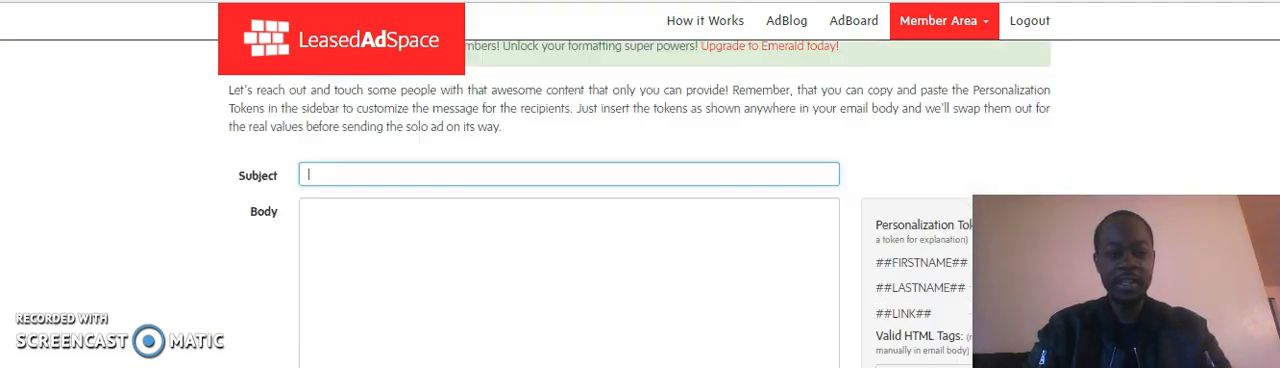
scroll(600, 250, "up", 3)
scroll(600, 250, "up", 3)
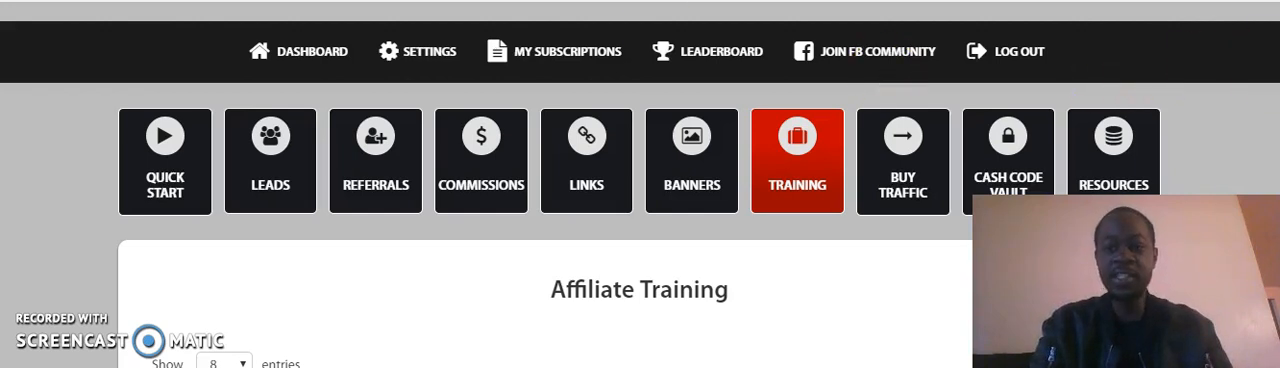
scroll(640, 200, "down", 2)
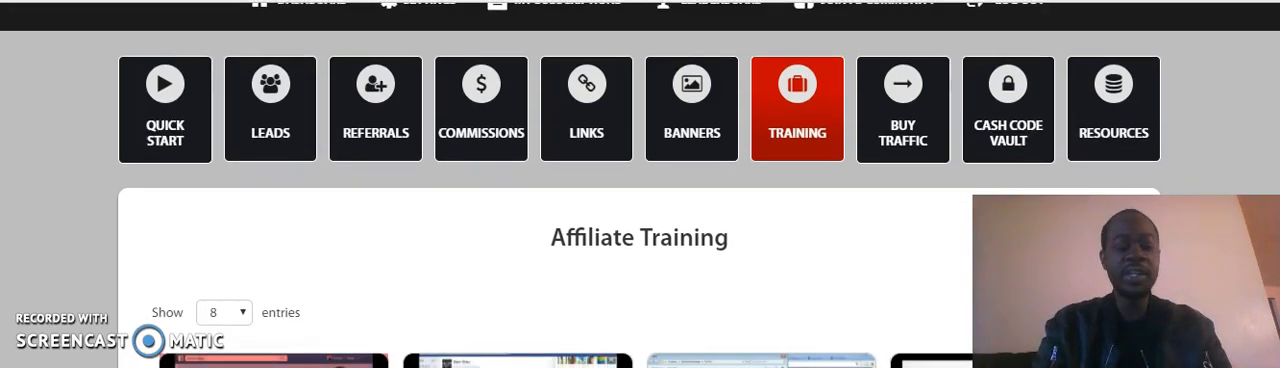
scroll(640, 200, "down", 1)
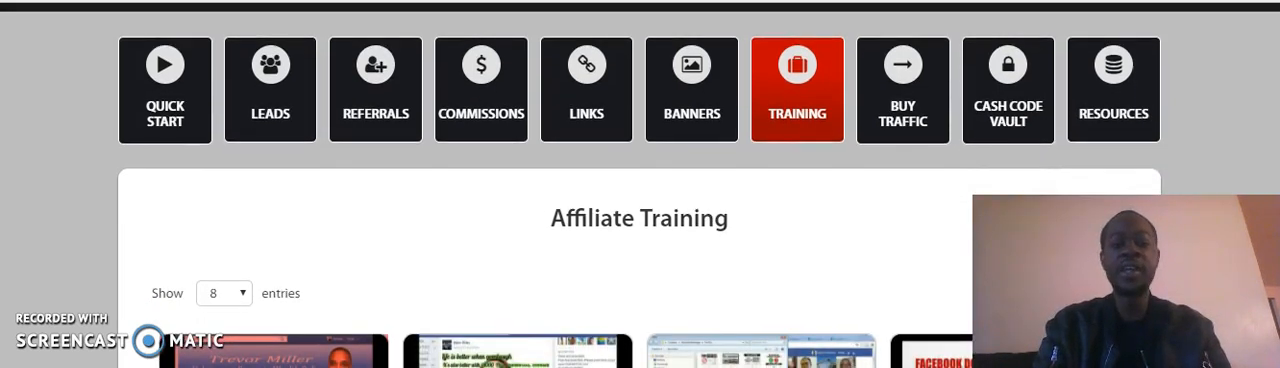
scroll(640, 200, "down", 1)
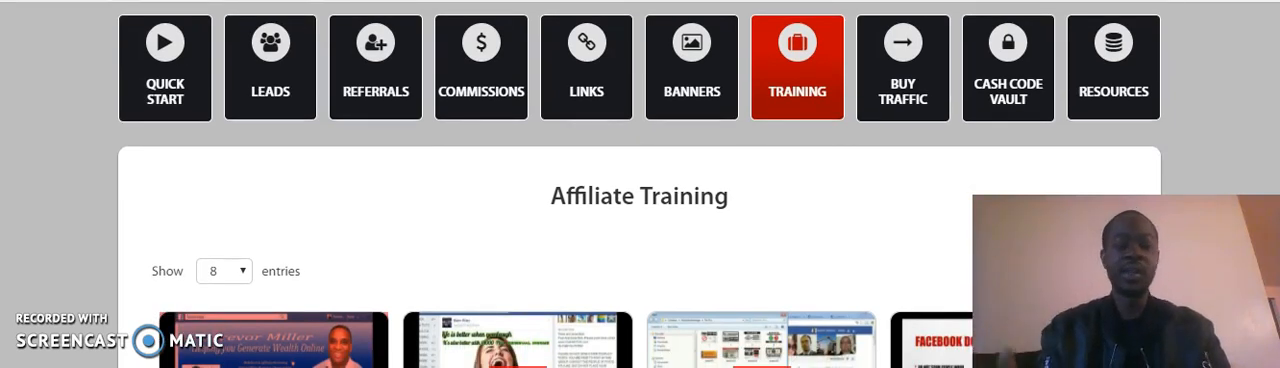
scroll(640, 200, "down", 1)
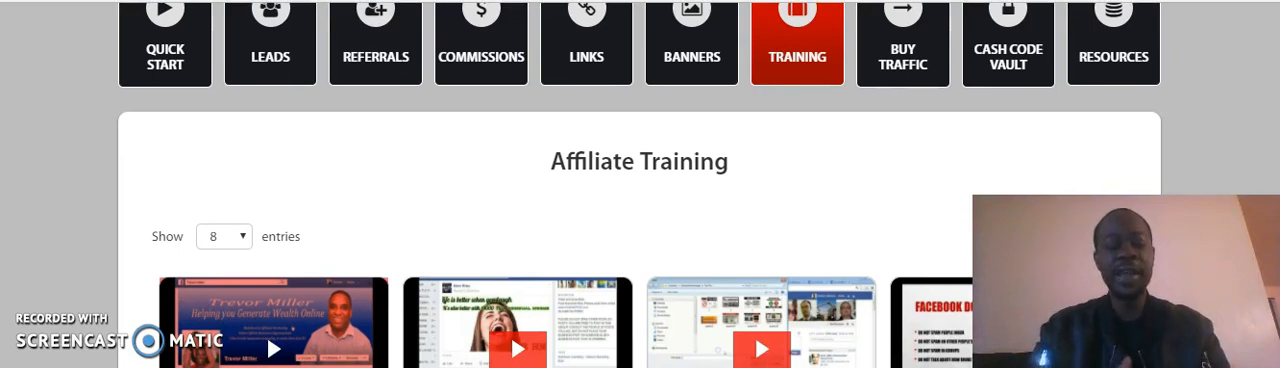
scroll(640, 200, "up", 2)
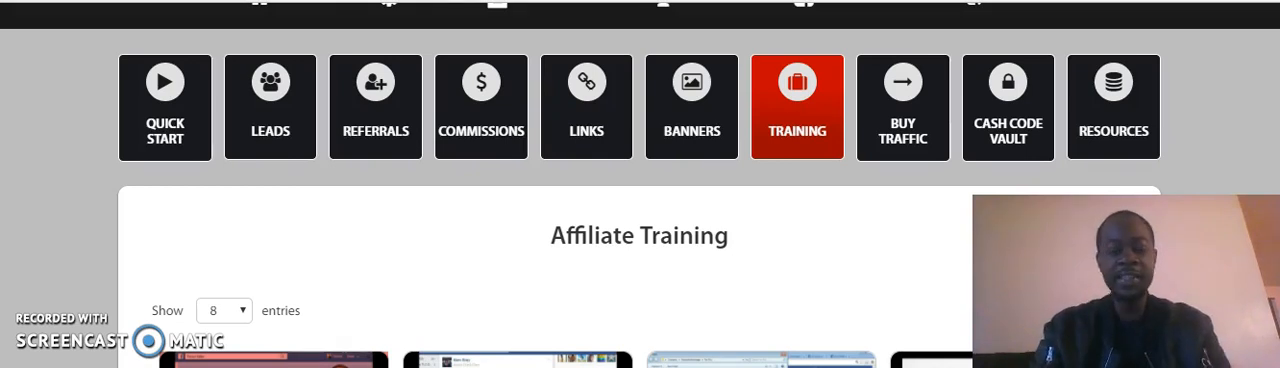
scroll(640, 200, "up", 1)
scroll(640, 200, "down", 3)
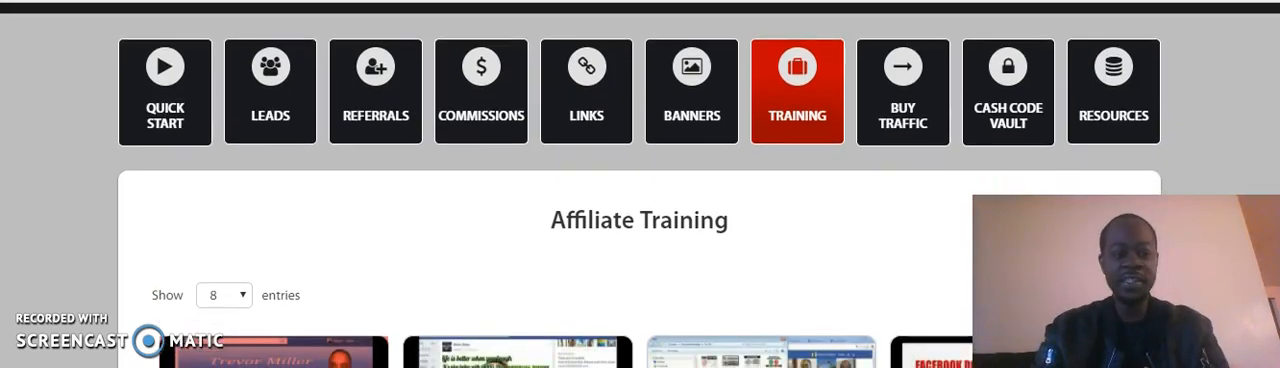
scroll(640, 200, "down", 1)
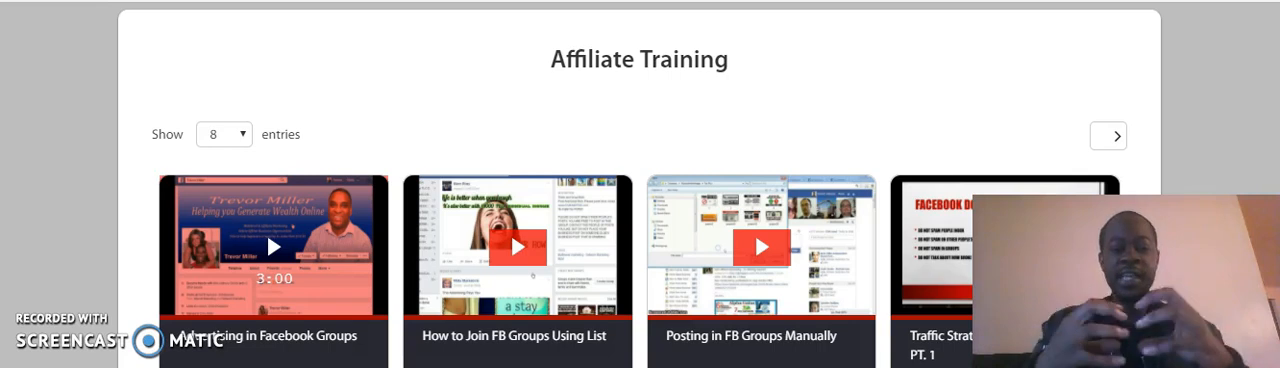
scroll(640, 200, "down", 1)
scroll(640, 200, "down", 1)
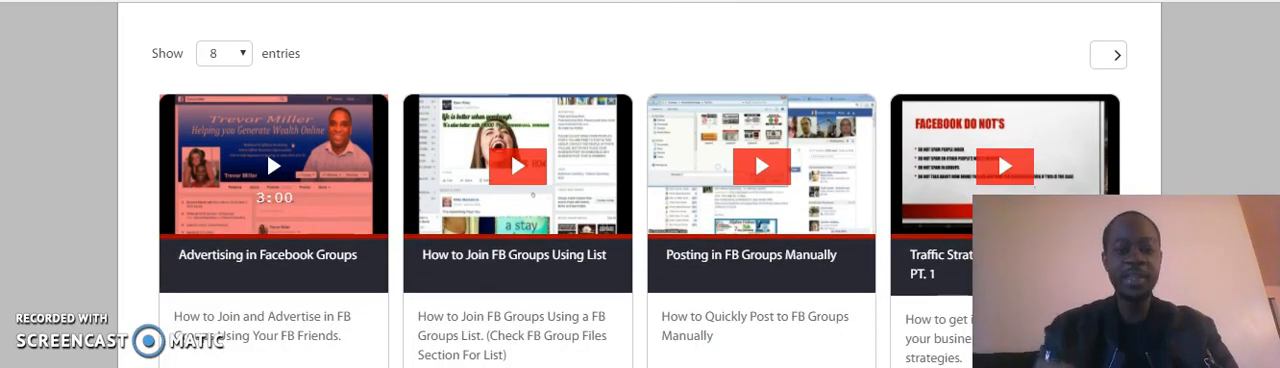
scroll(640, 200, "down", 1)
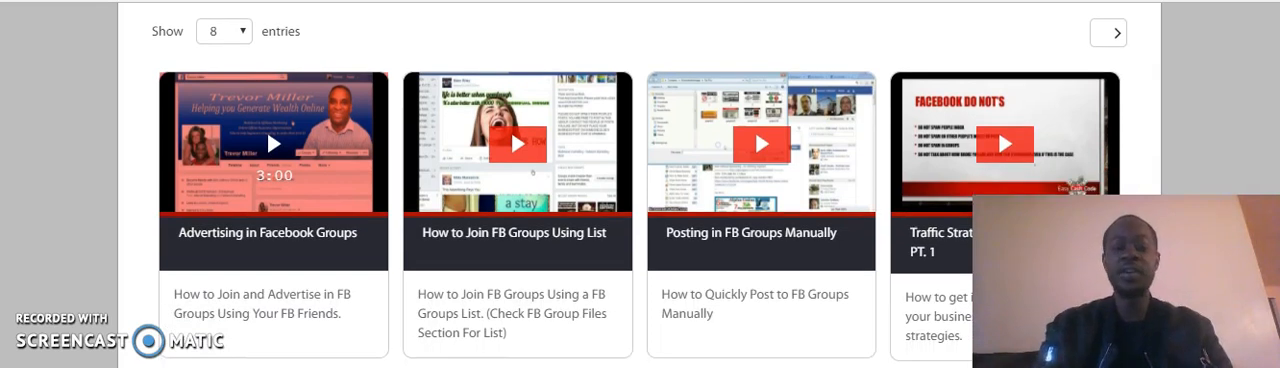
scroll(640, 200, "up", 2)
scroll(640, 200, "up", 2)
scroll(640, 200, "up", 1)
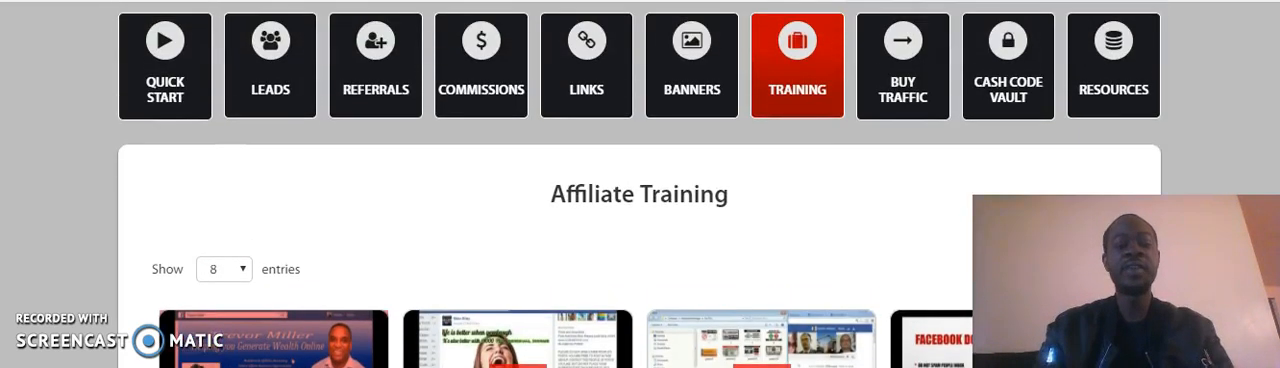
scroll(640, 200, "up", 1)
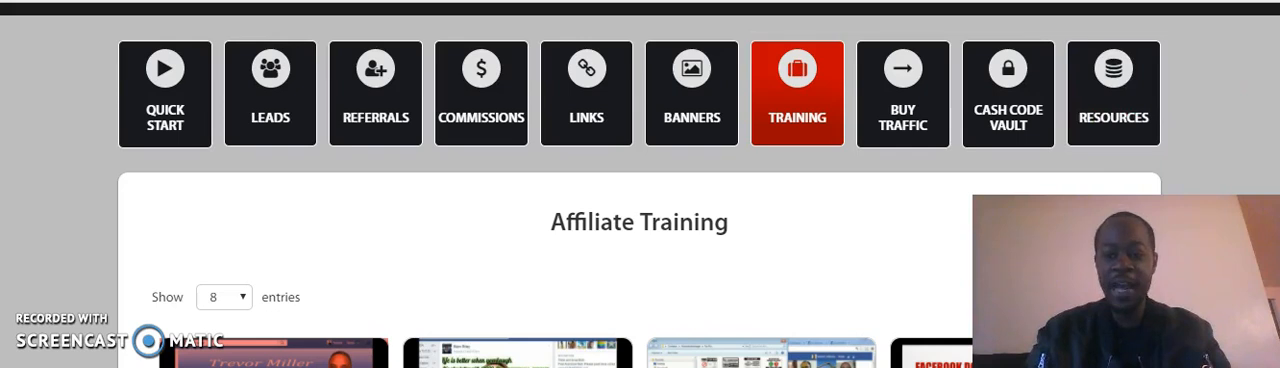
scroll(640, 200, "down", 2)
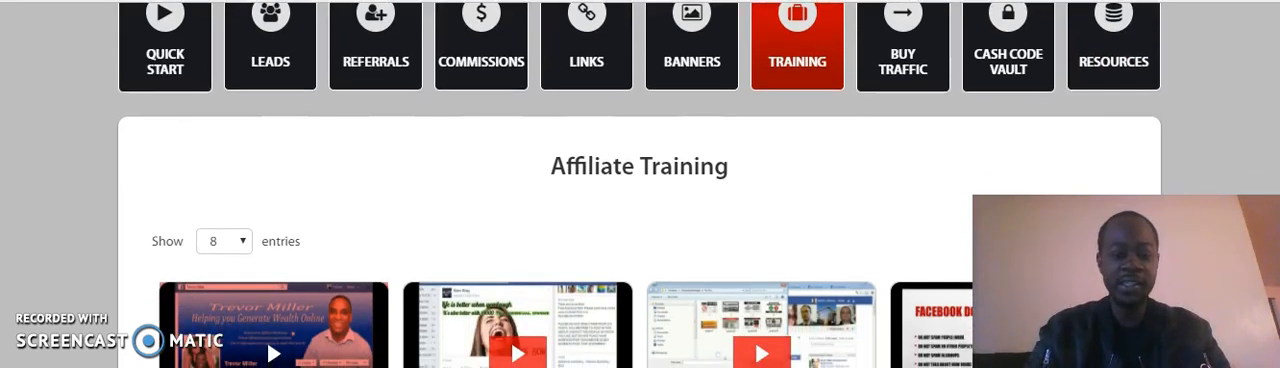
scroll(640, 200, "down", 1)
scroll(640, 200, "down", 2)
scroll(640, 200, "down", 2)
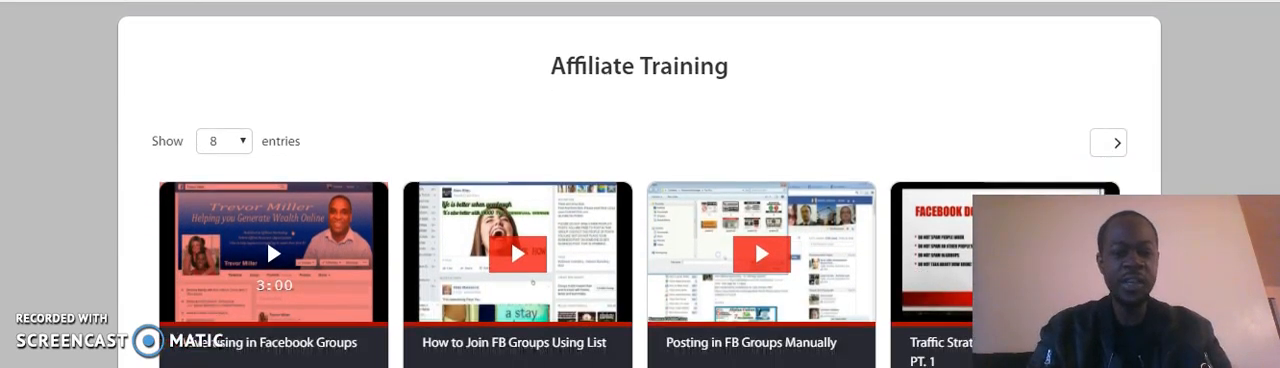
scroll(640, 200, "down", 2)
scroll(640, 200, "down", 2)
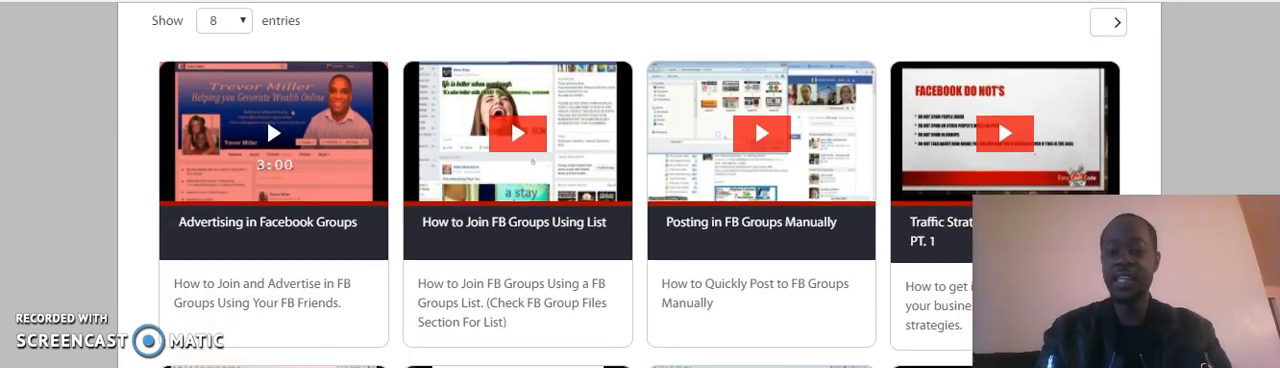
scroll(640, 200, "down", 1)
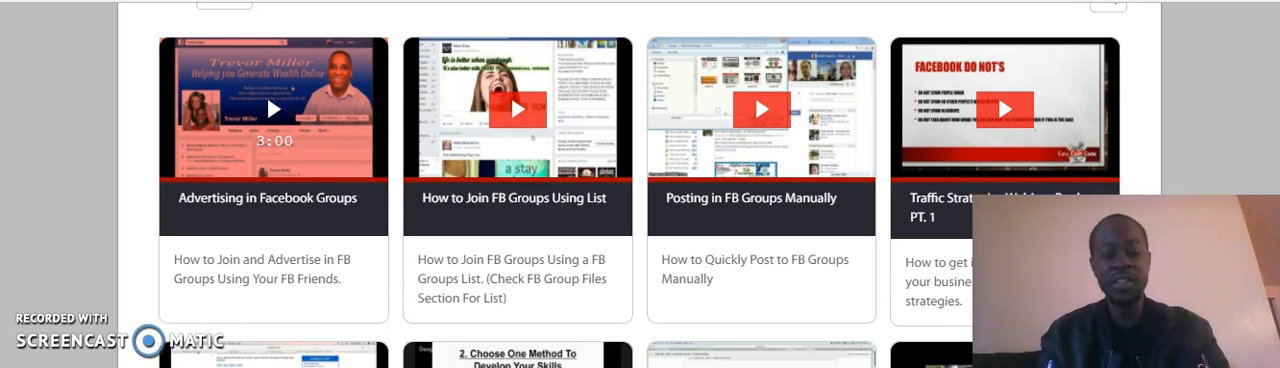
scroll(640, 200, "down", 2)
scroll(640, 200, "down", 1)
scroll(640, 200, "down", 2)
scroll(640, 200, "down", 1)
scroll(640, 200, "down", 1)
scroll(640, 200, "down", 1)
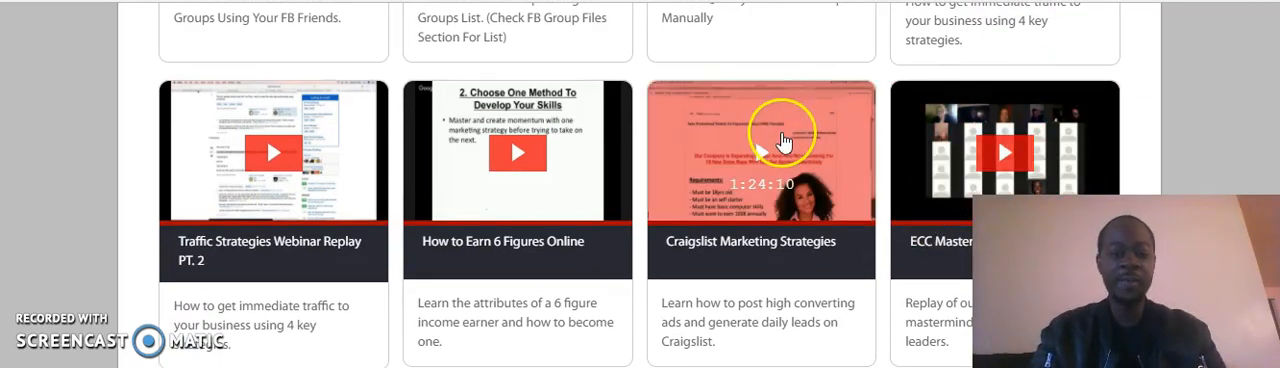
mouse_move(762, 150)
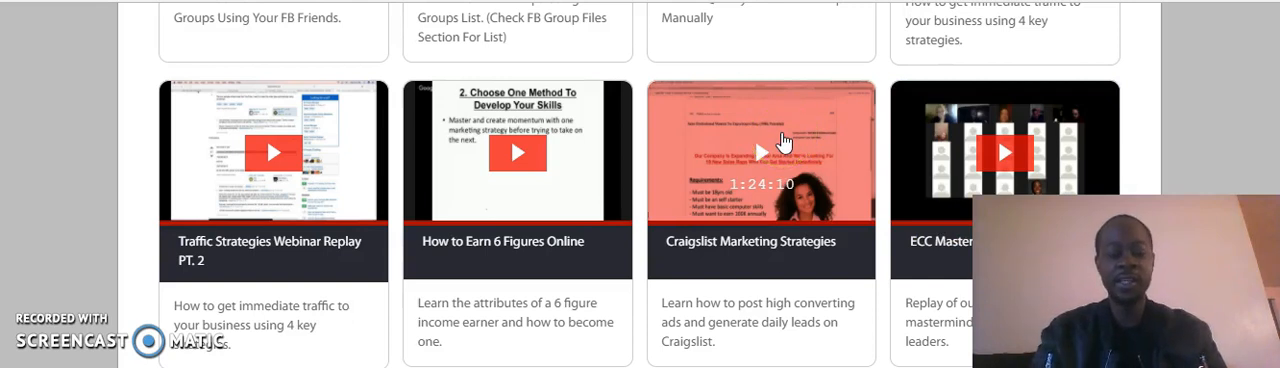
left_click(775, 180)
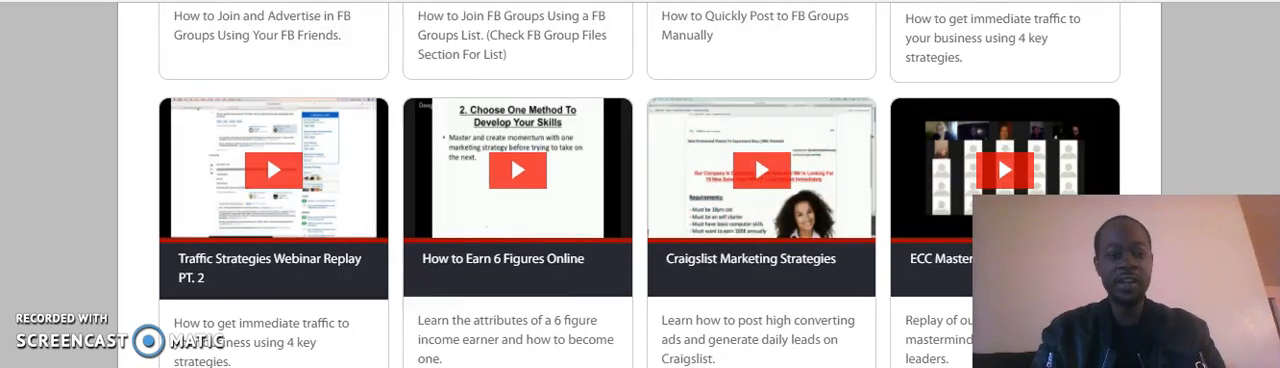
scroll(640, 184, "up", 5)
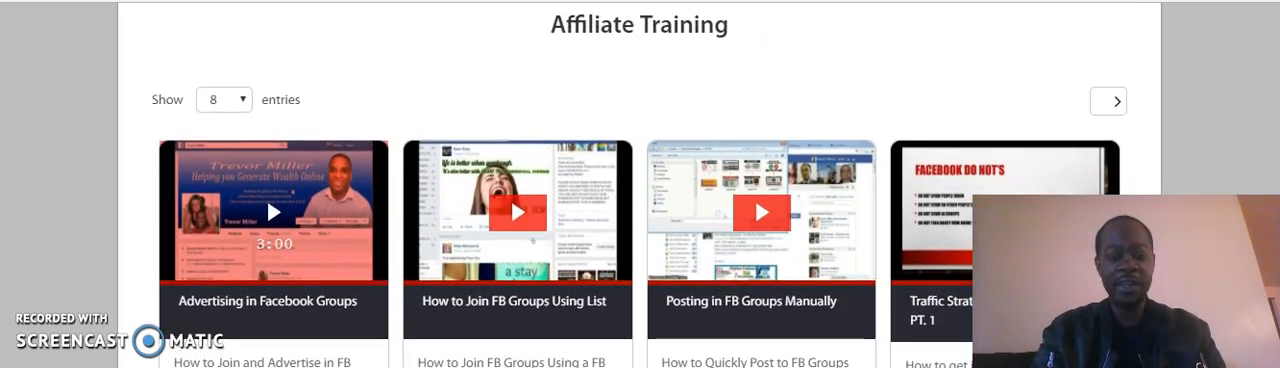
scroll(640, 184, "down", 3)
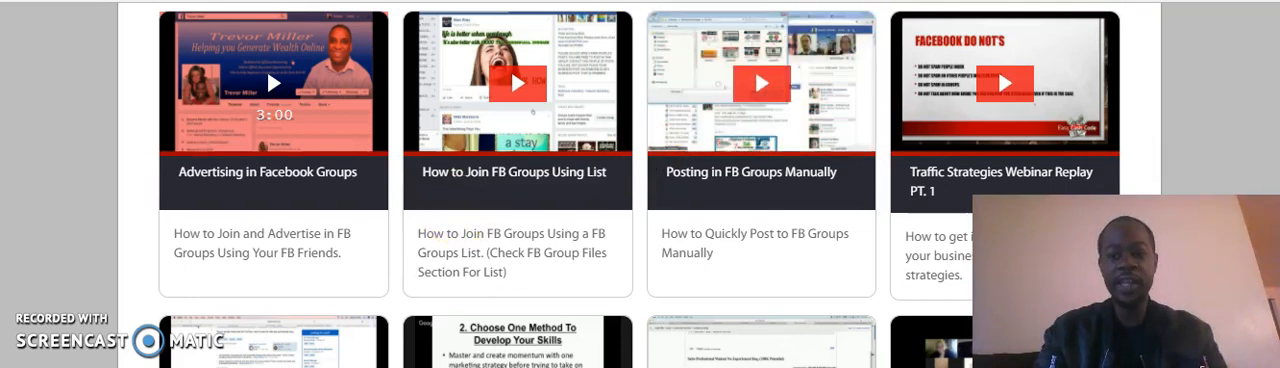
scroll(640, 184, "up", 3)
scroll(640, 184, "up", 3)
scroll(640, 184, "up", 2)
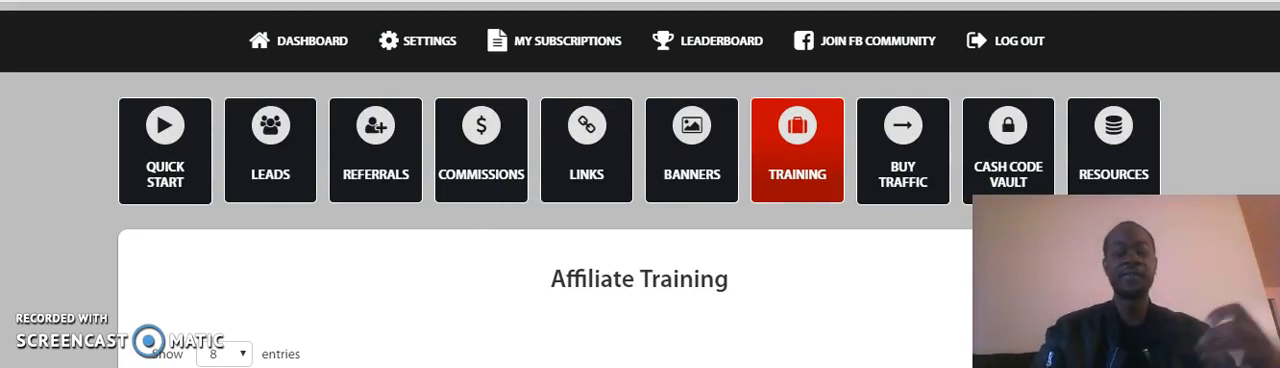
Copy the Easy Cash Code free-video sales page referral link from the Sales Pages card
left_click(570, 130)
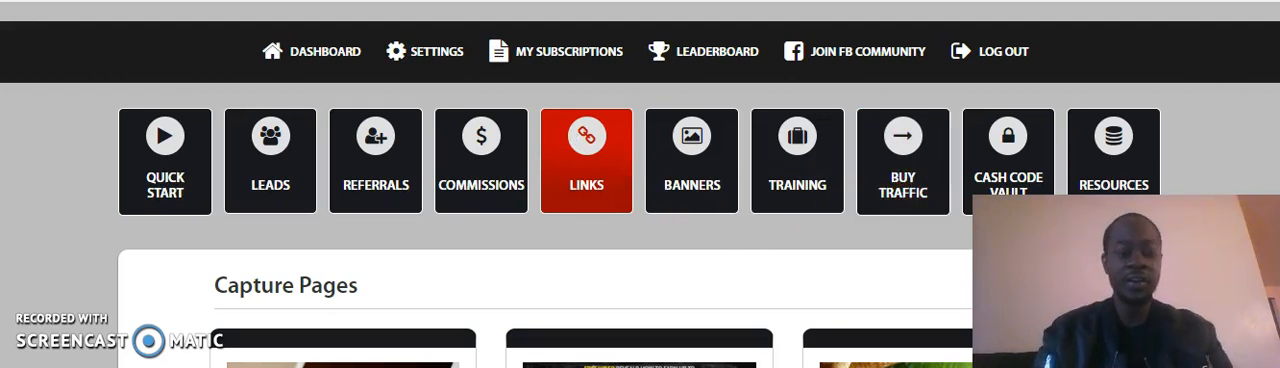
scroll(640, 250, "down", 3)
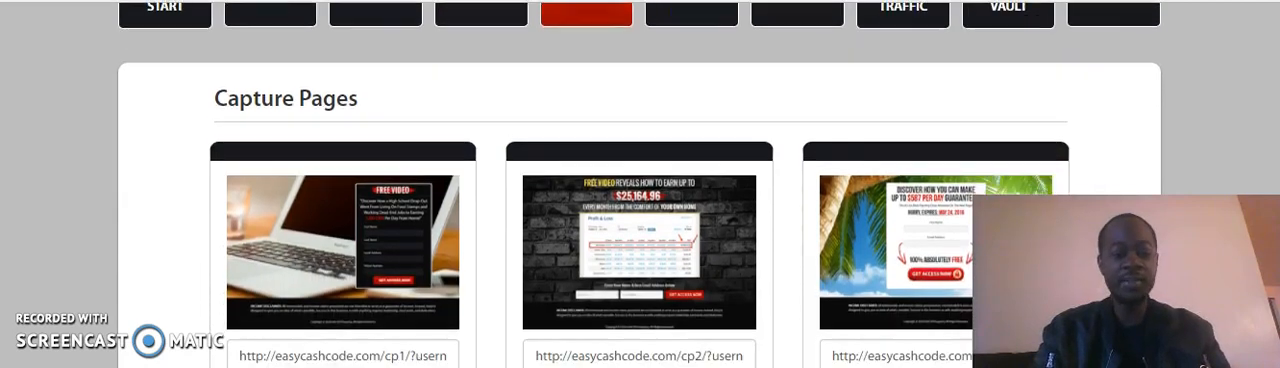
scroll(640, 200, "down", 2)
scroll(640, 200, "down", 1)
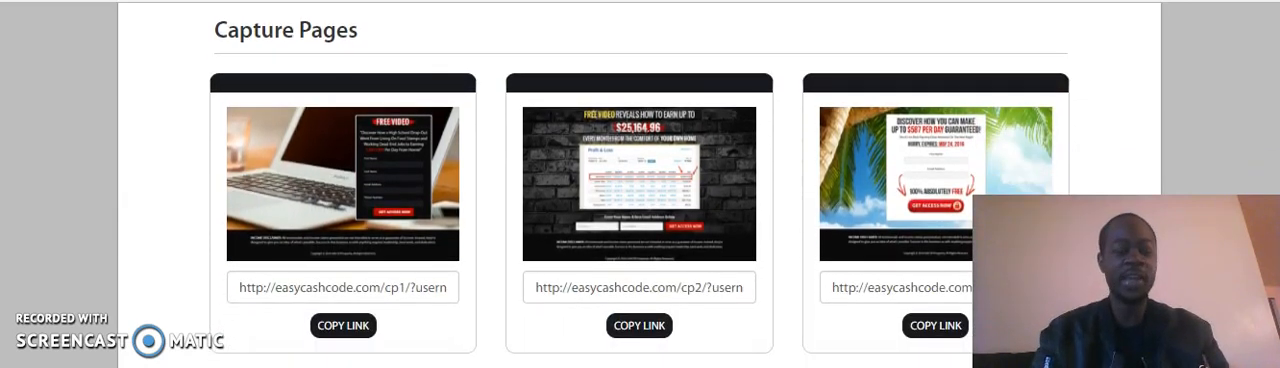
scroll(640, 200, "down", 2)
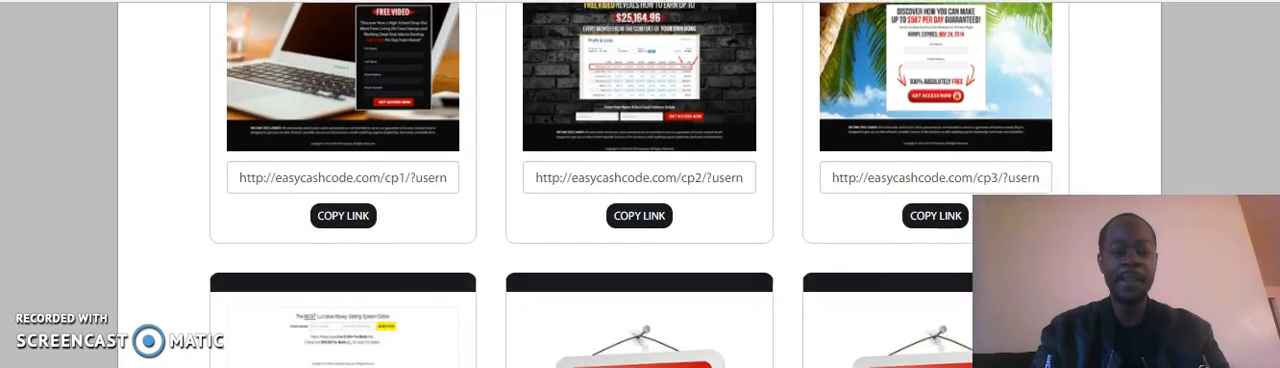
scroll(640, 200, "down", 2)
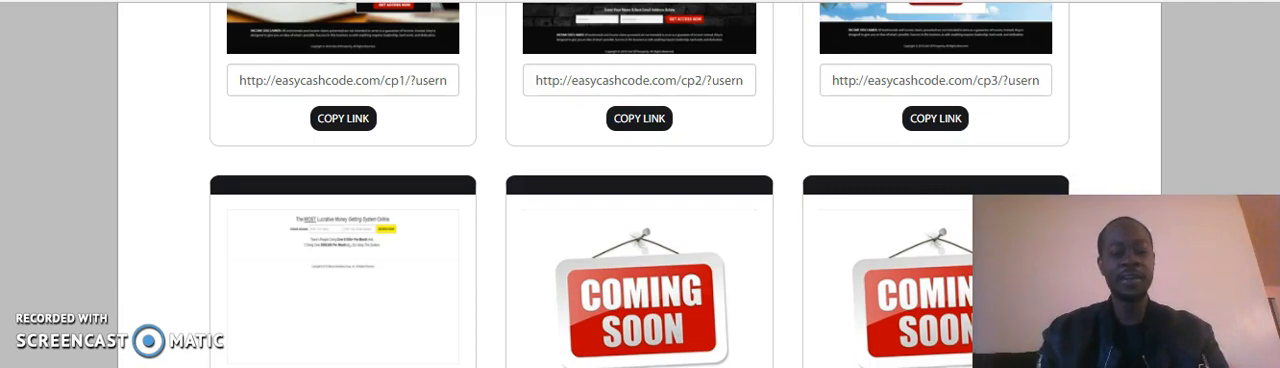
scroll(640, 200, "down", 2)
scroll(640, 200, "down", 2)
scroll(640, 200, "down", 3)
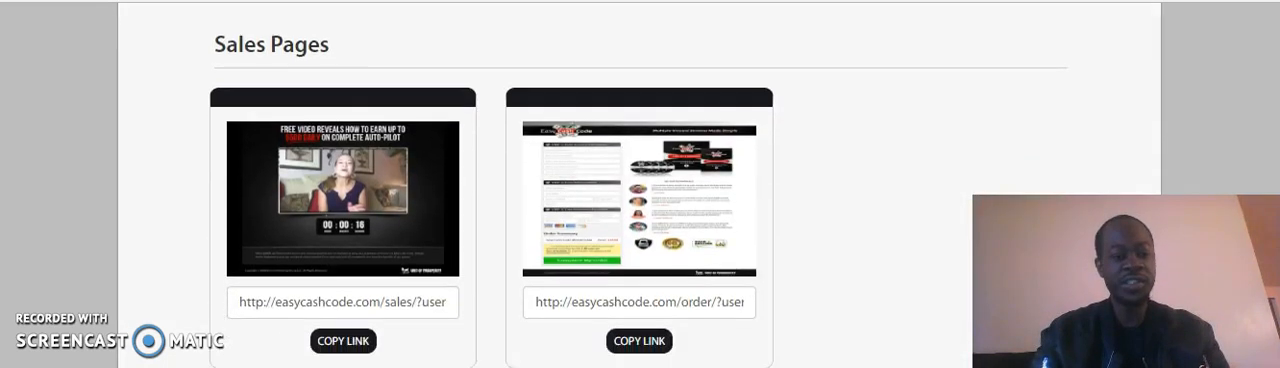
scroll(640, 200, "down", 2)
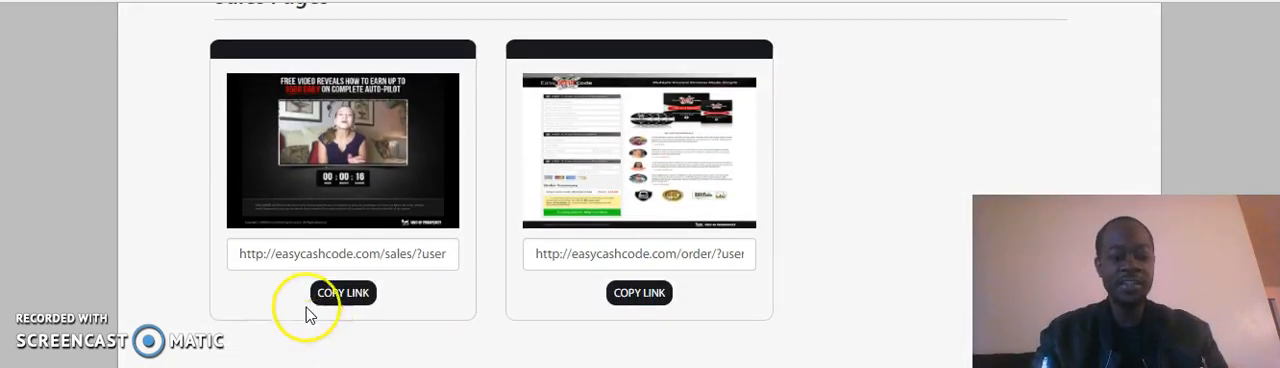
left_click(350, 254)
left_click(343, 292)
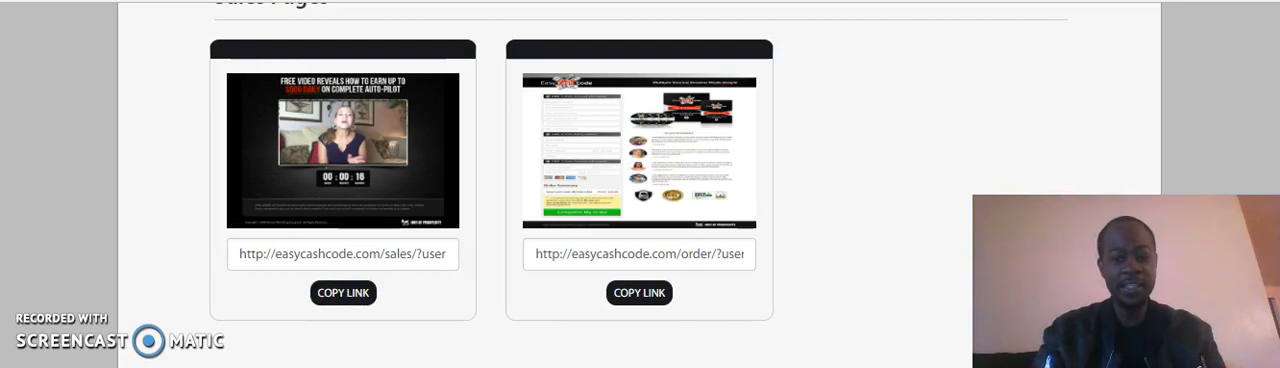
scroll(640, 180, "down", 1)
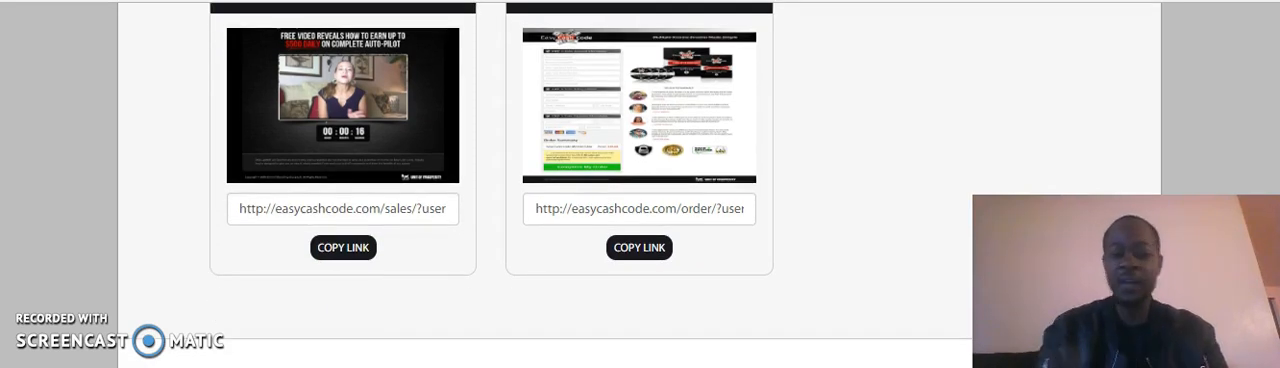
scroll(640, 180, "down", 3)
scroll(640, 180, "down", 2)
scroll(640, 180, "down", 2)
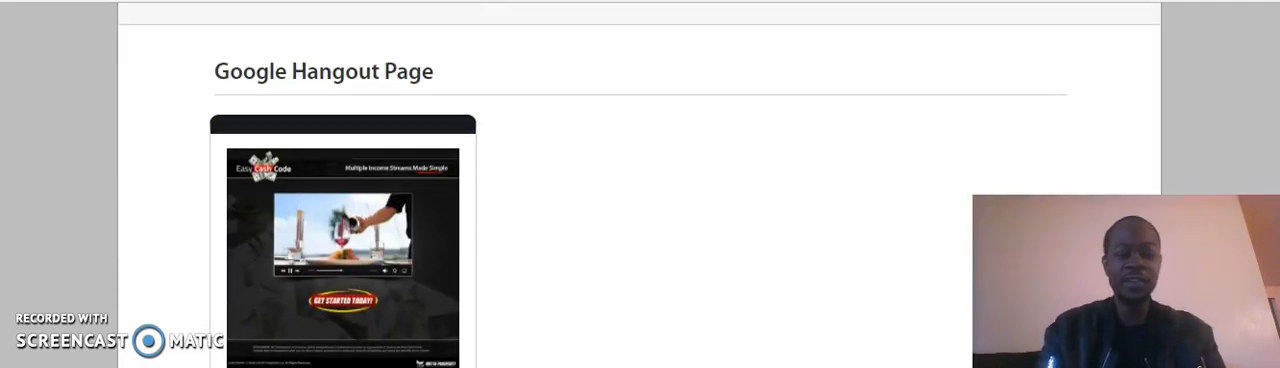
scroll(640, 180, "down", 5)
scroll(640, 180, "up", 1)
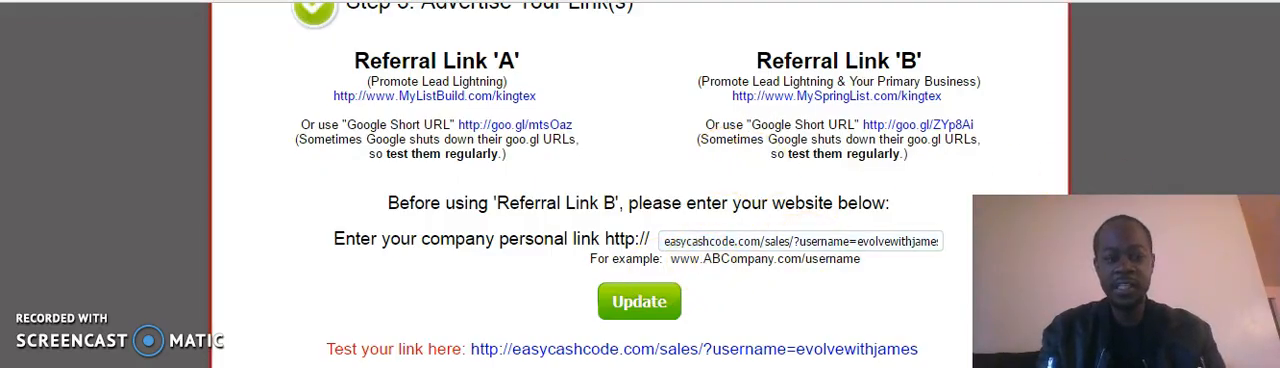
scroll(640, 184, "up", 3)
scroll(640, 184, "up", 1)
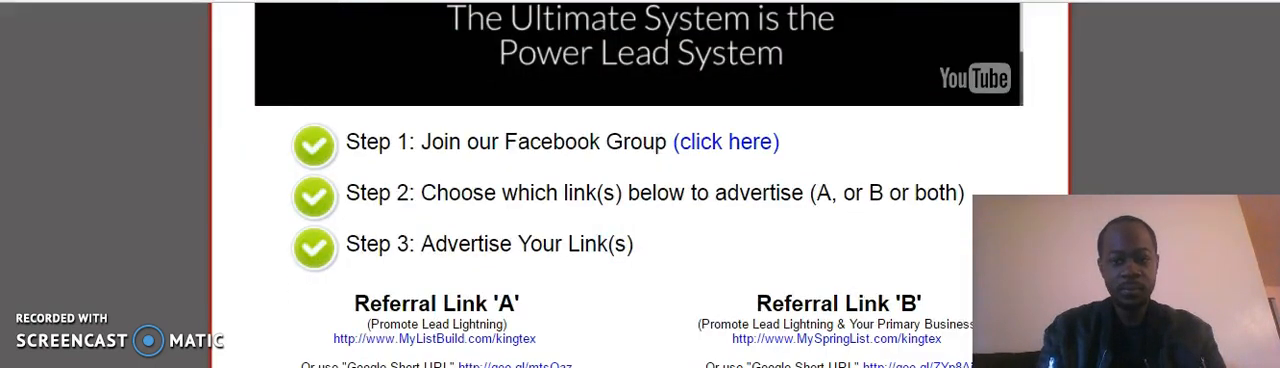
scroll(640, 184, "up", 3)
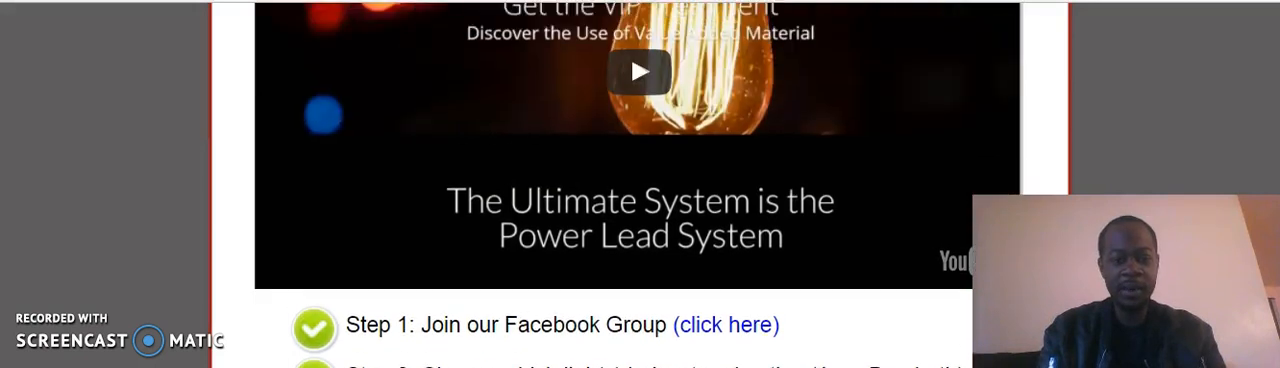
scroll(640, 184, "down", 3)
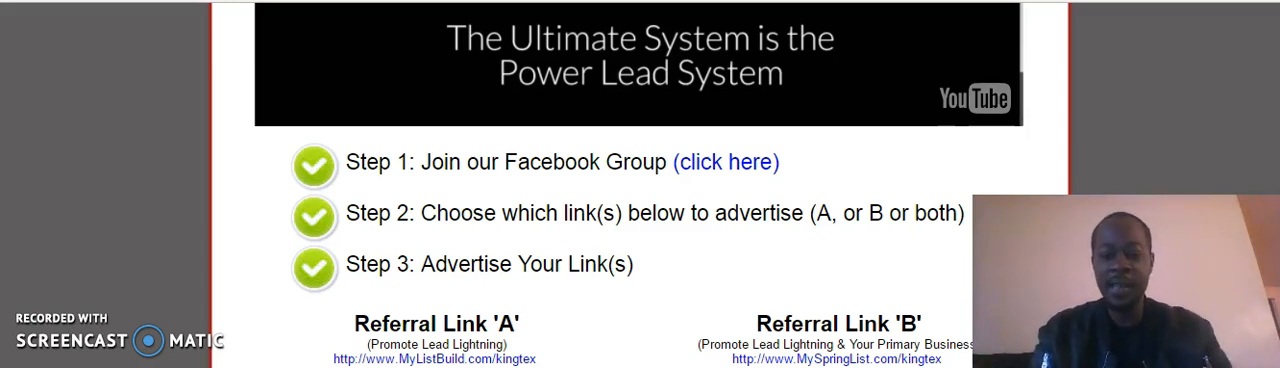
scroll(640, 184, "down", 3)
scroll(640, 184, "down", 2)
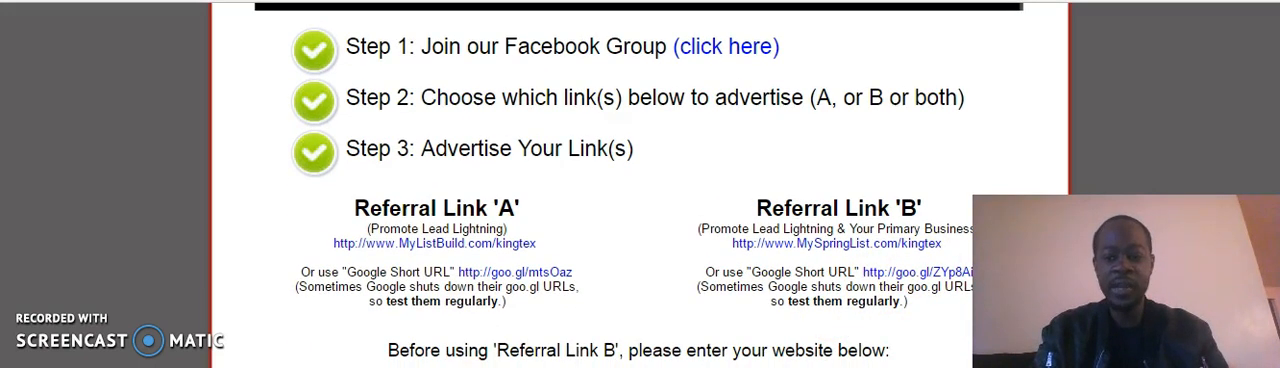
scroll(640, 184, "down", 2)
scroll(640, 184, "down", 2)
scroll(640, 184, "down", 1)
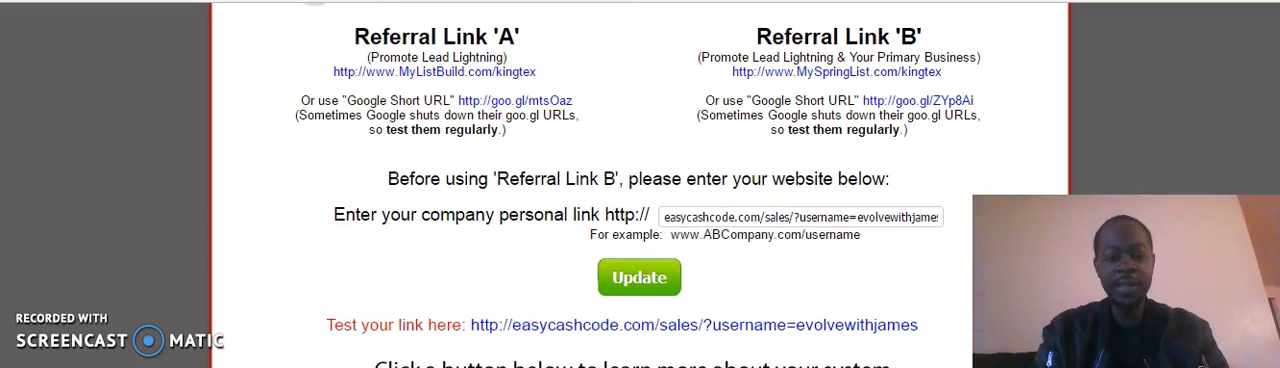
Confirm the easycashcode sales URL as Referral Link 'B' company link and update it
left_click(756, 217)
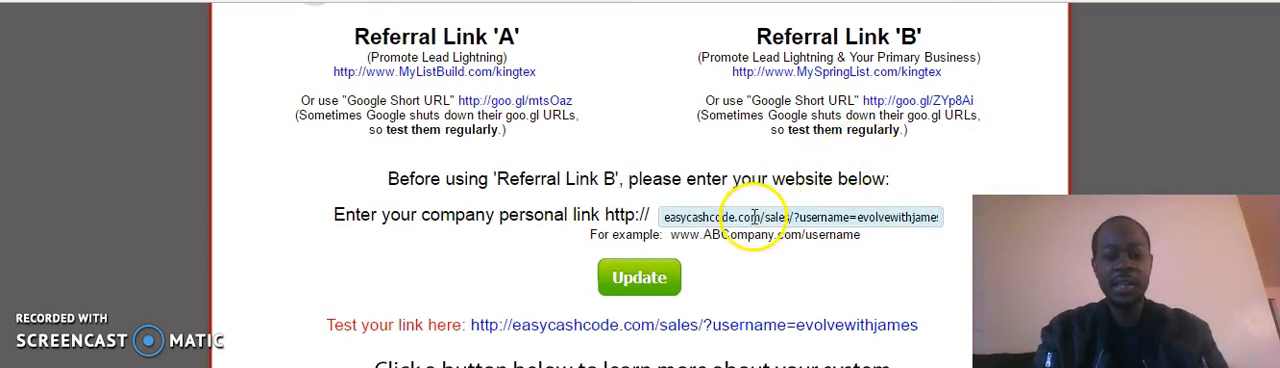
left_click(655, 310)
left_click(628, 285)
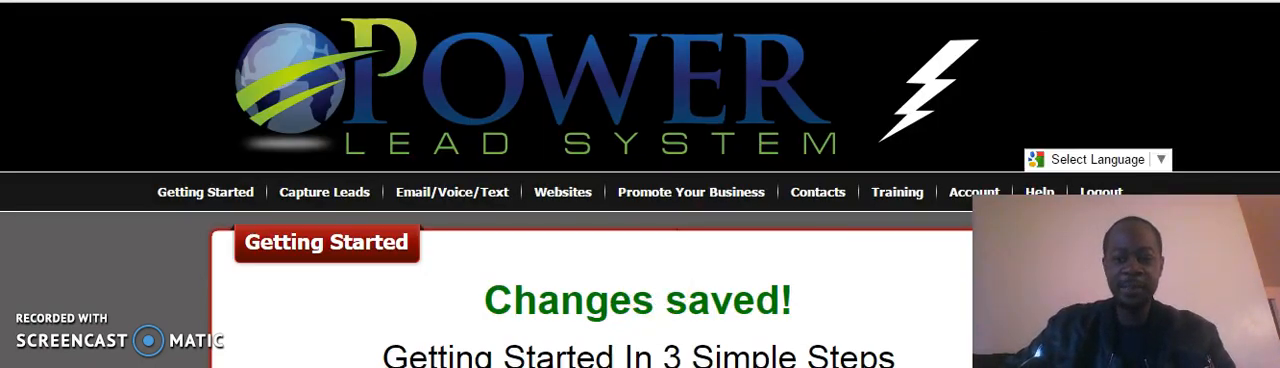
scroll(640, 250, "down", 3)
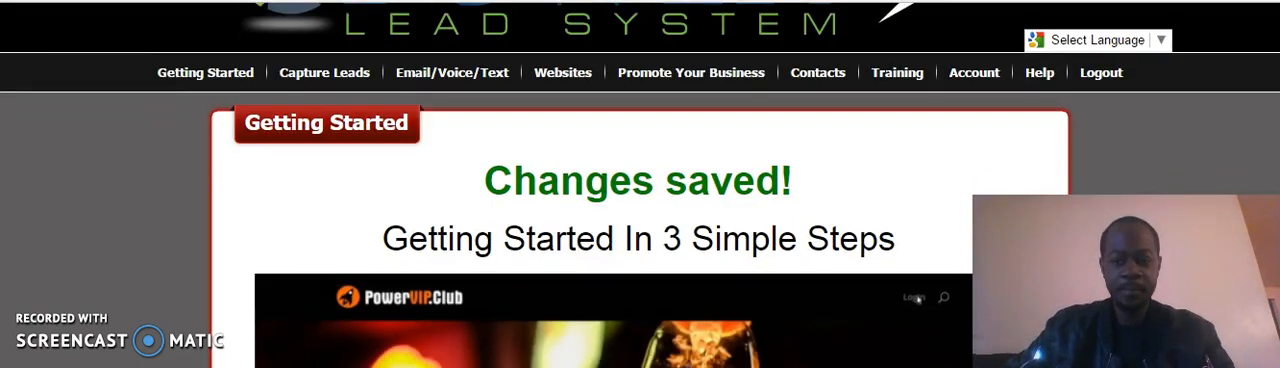
scroll(640, 250, "down", 5)
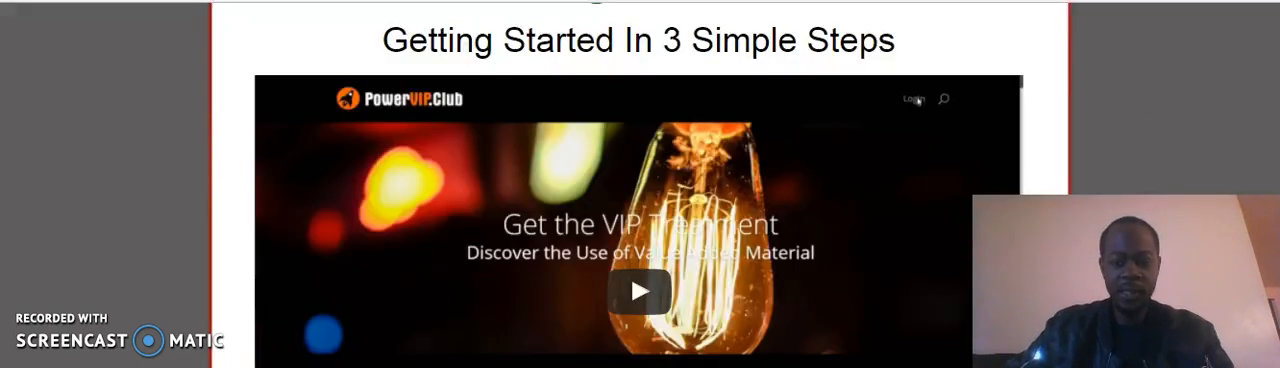
scroll(640, 250, "down", 5)
scroll(640, 250, "down", 5)
scroll(640, 250, "down", 3)
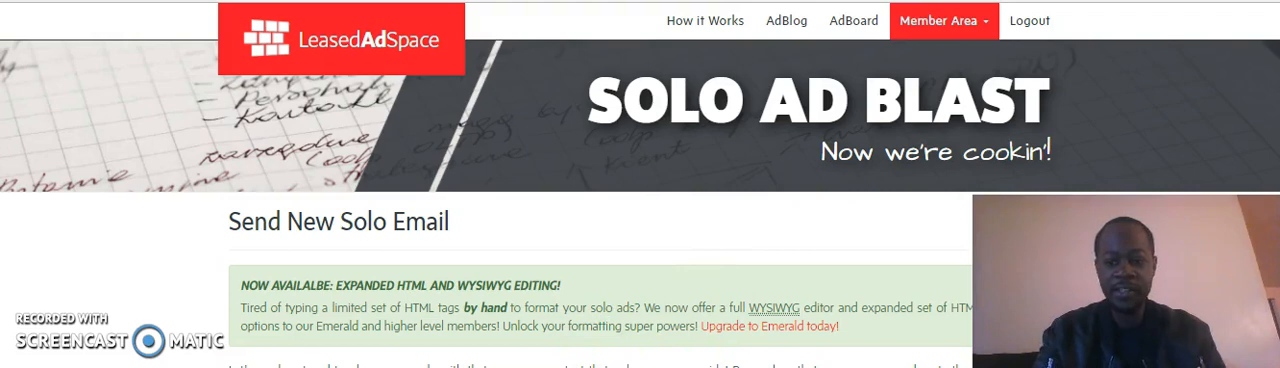
scroll(640, 250, "down", 1)
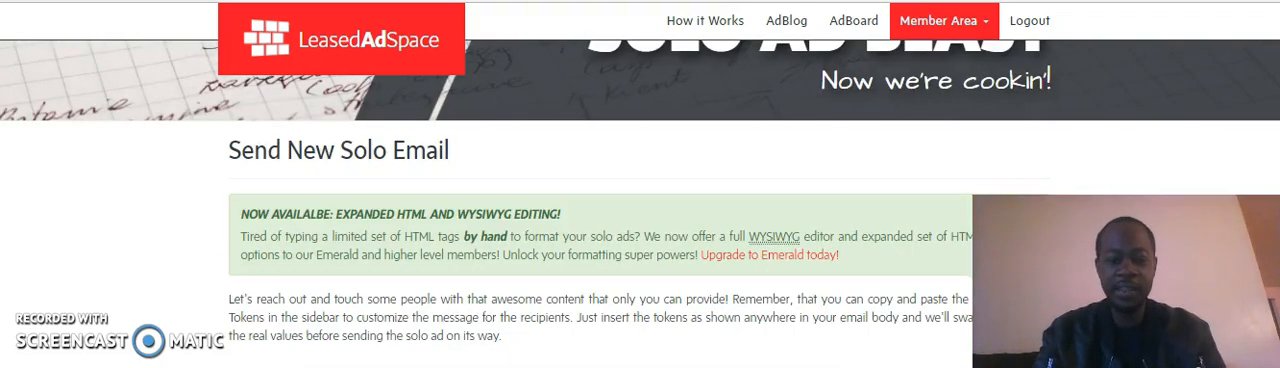
scroll(640, 250, "down", 3)
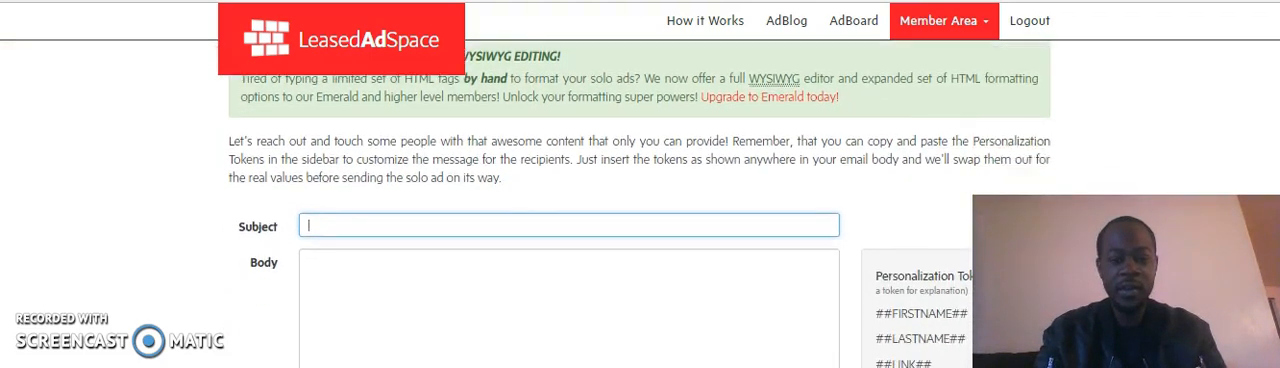
scroll(640, 250, "down", 1)
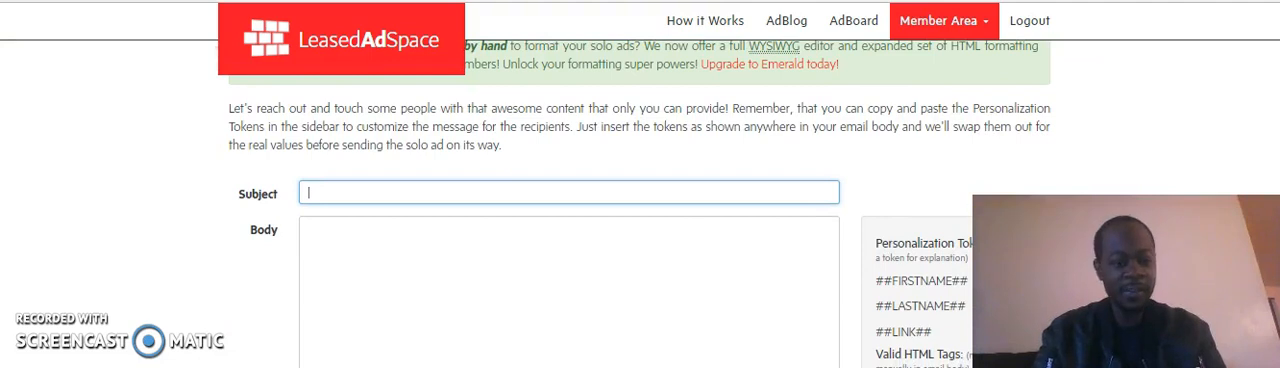
scroll(640, 250, "down", 1)
scroll(640, 250, "down", 1)
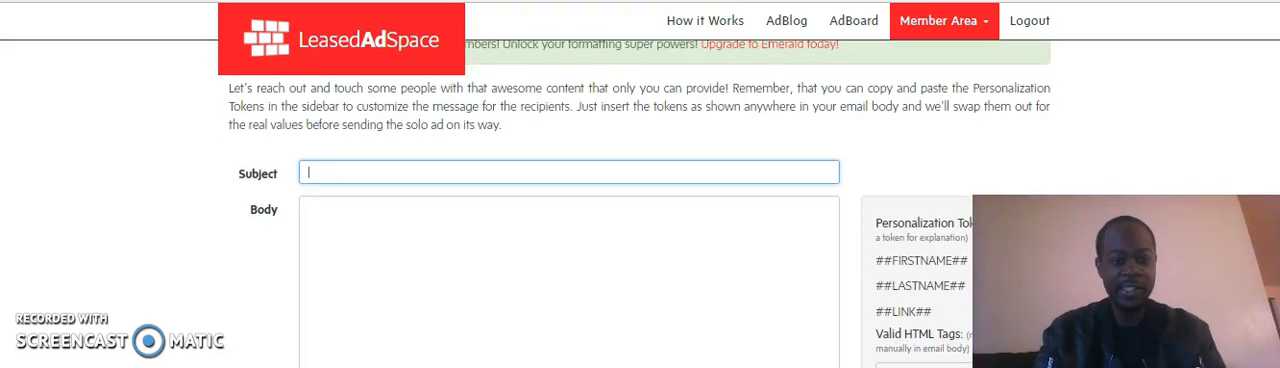
scroll(640, 250, "down", 3)
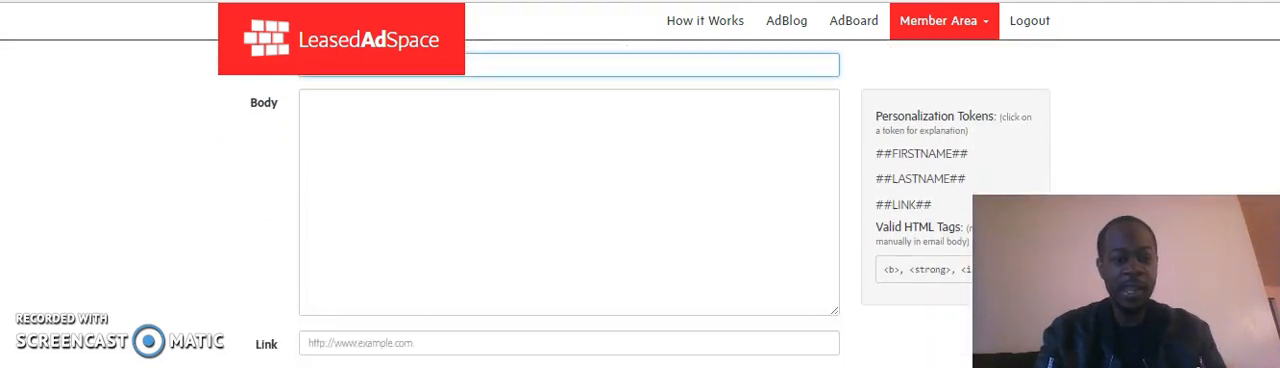
left_click(440, 341)
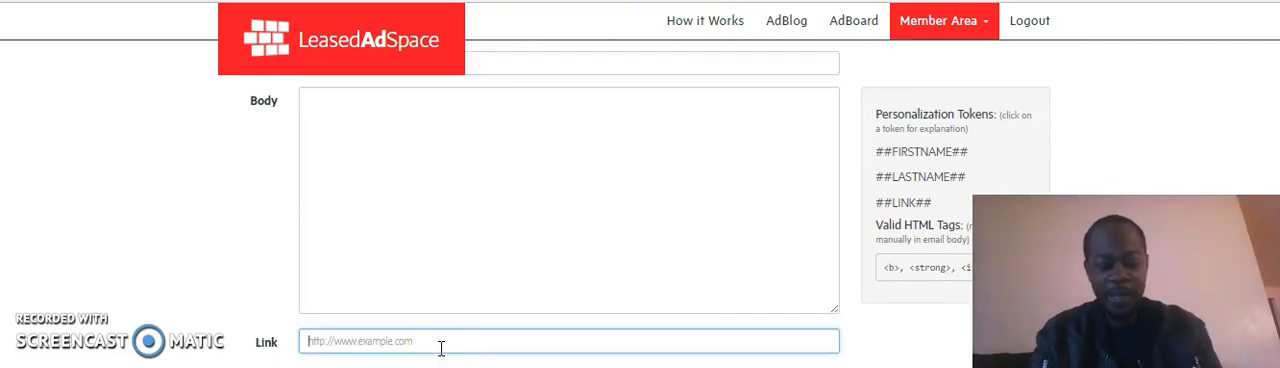
type("http://www.myspringlist.com/kingtex")
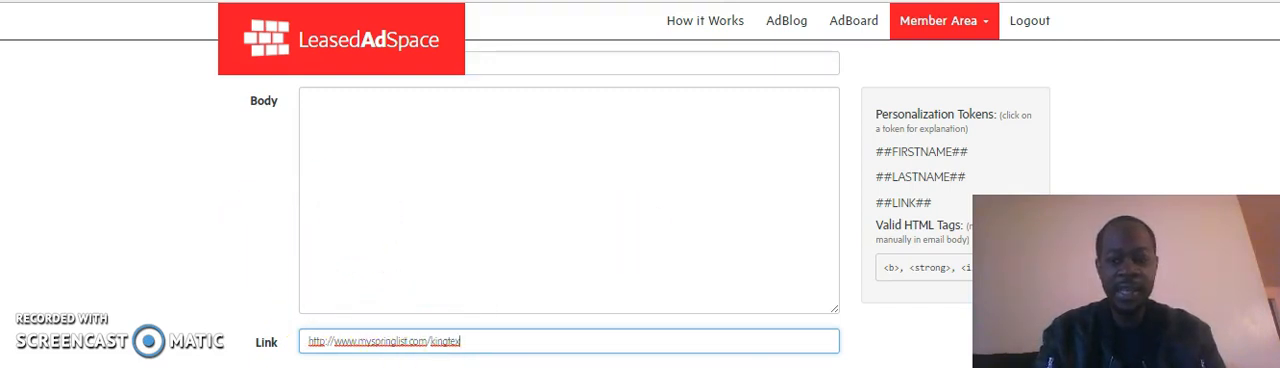
scroll(570, 200, "up", 3)
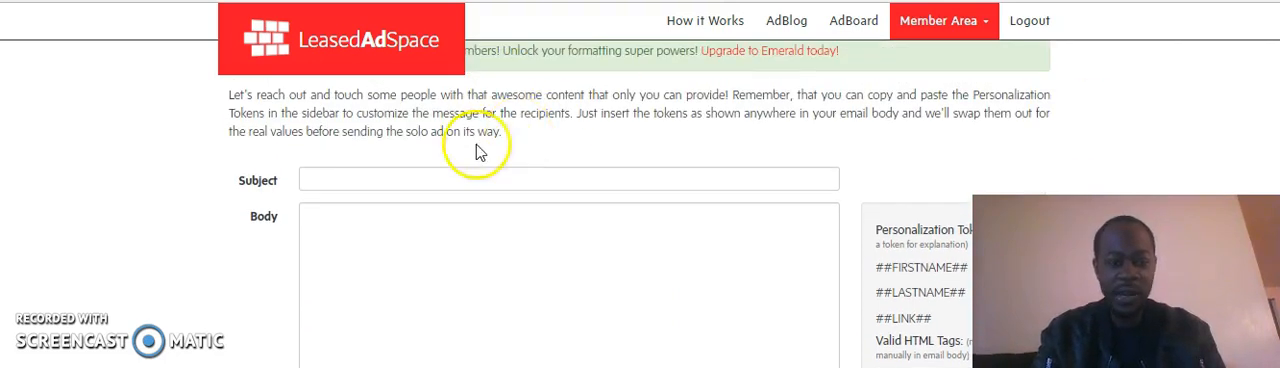
Enter subject 'Get more targeted traffic and leads' and begin the body 'Hey if you a'
left_click(374, 178)
type("C")
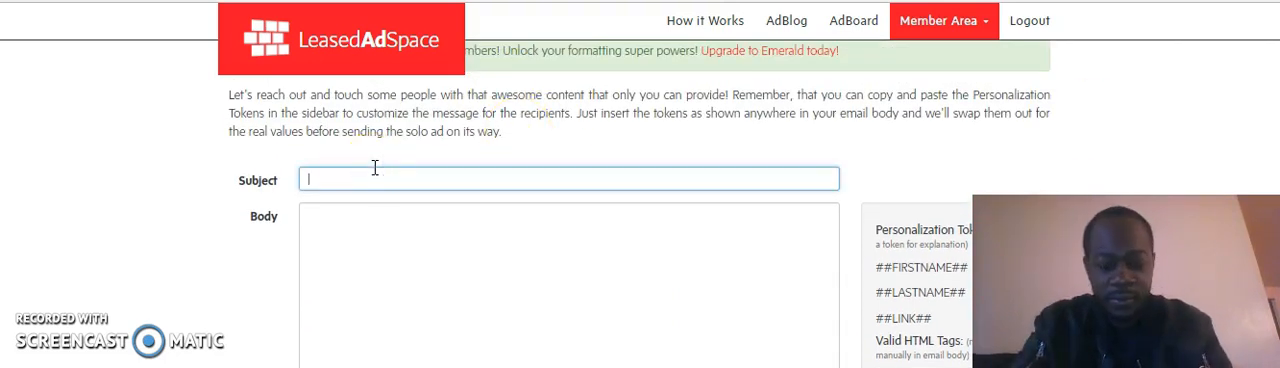
type("et more targeted traffic and leads")
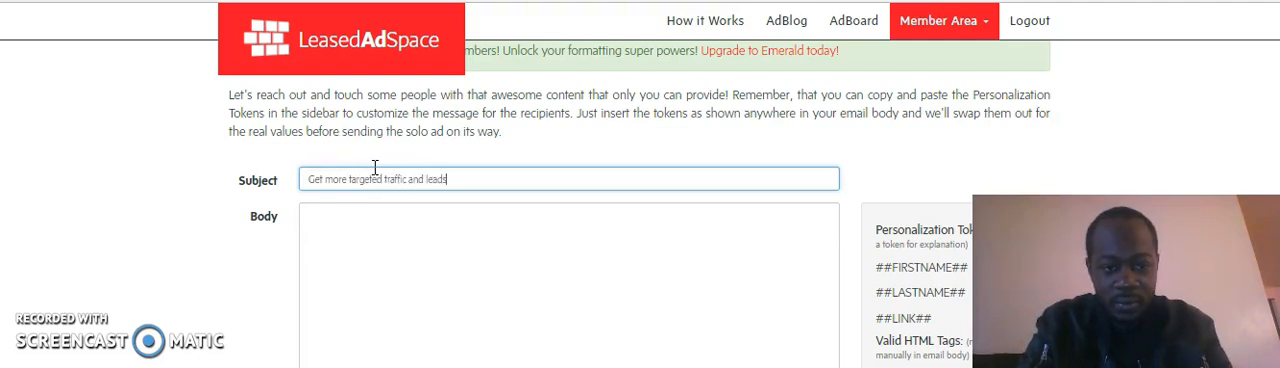
left_click(360, 272)
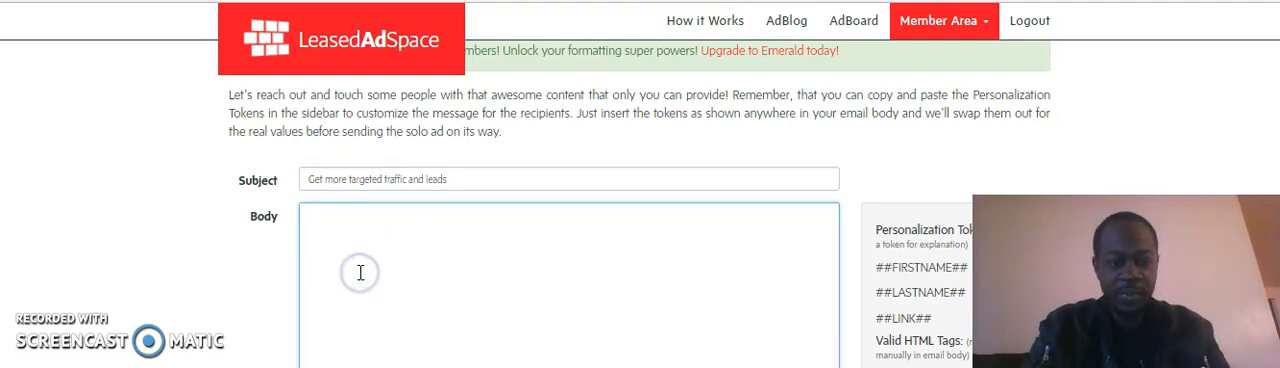
type("Hey if you a")
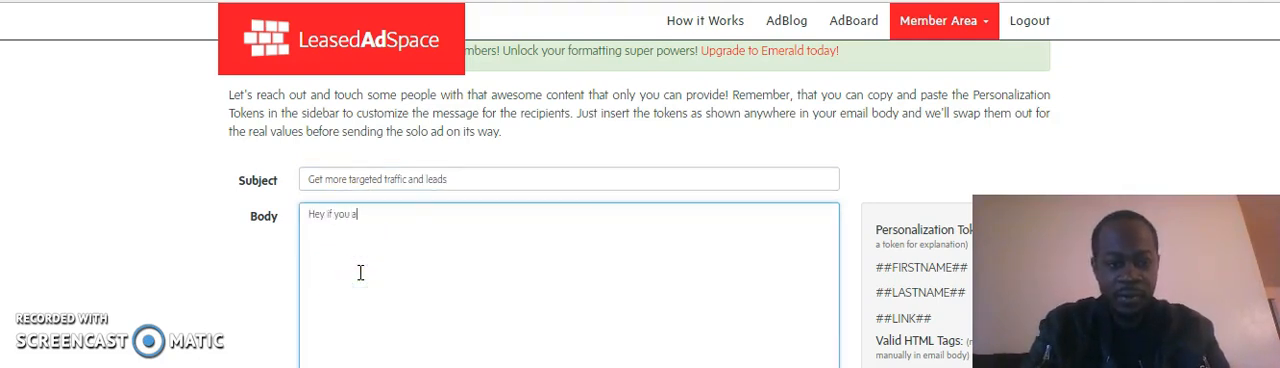